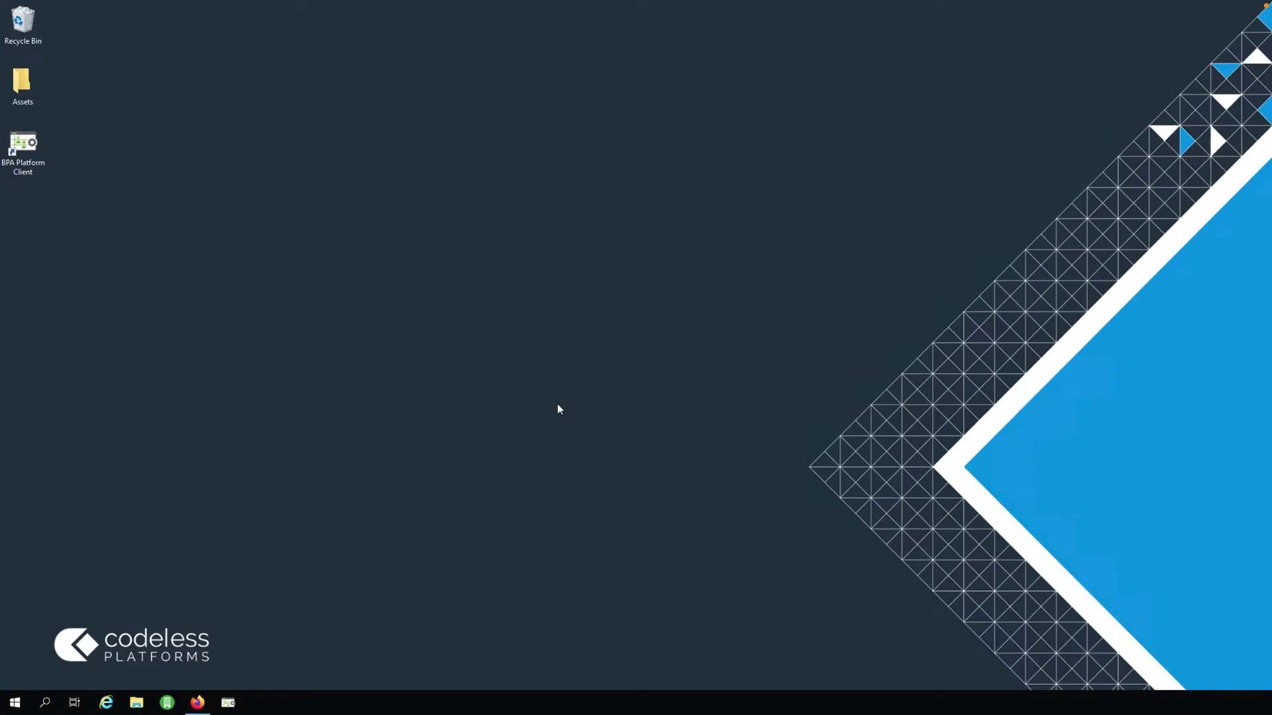
Sign in to SAP Concur and start a new expense claim from the Expense page.
left_click(198, 703)
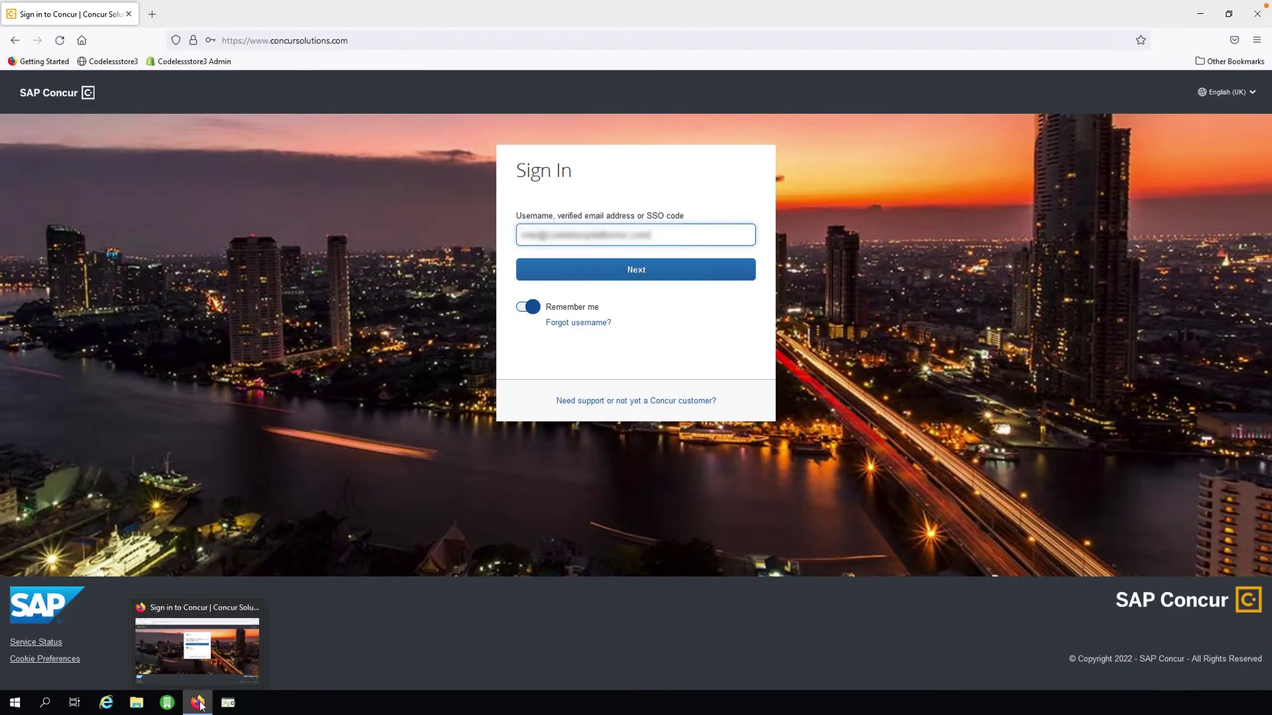
left_click(634, 283)
left_click(623, 292)
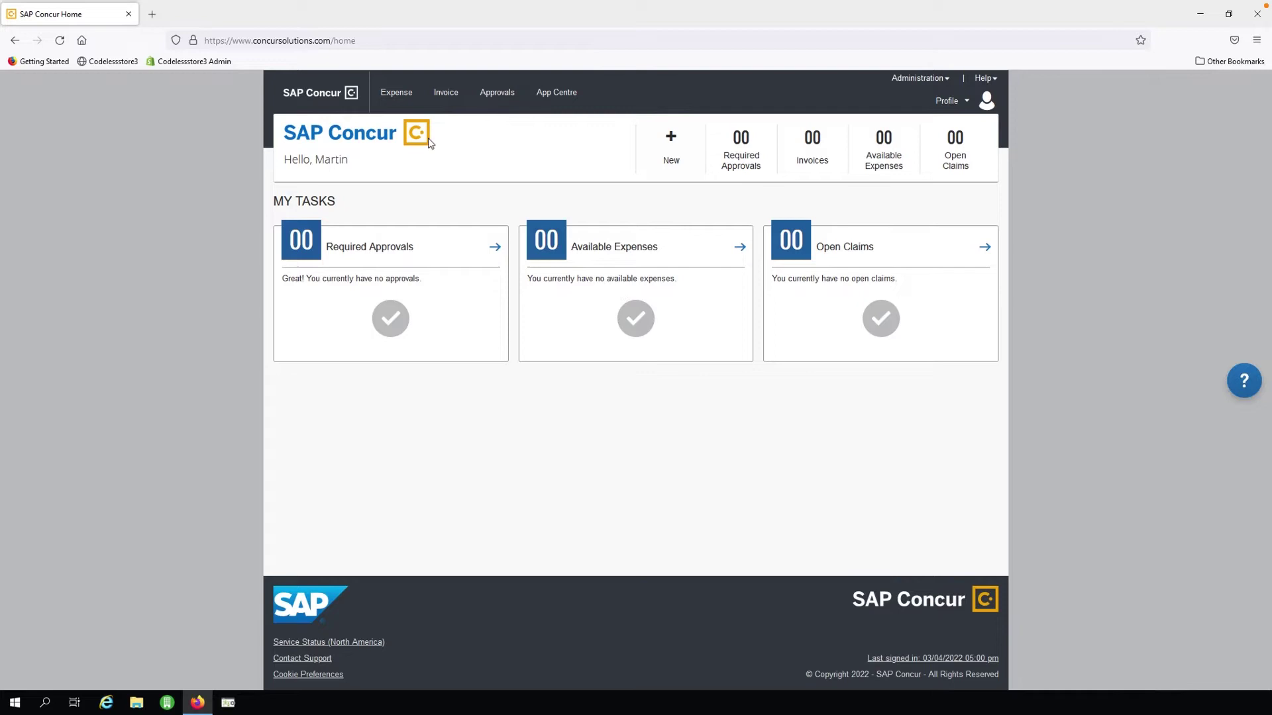
left_click(412, 97)
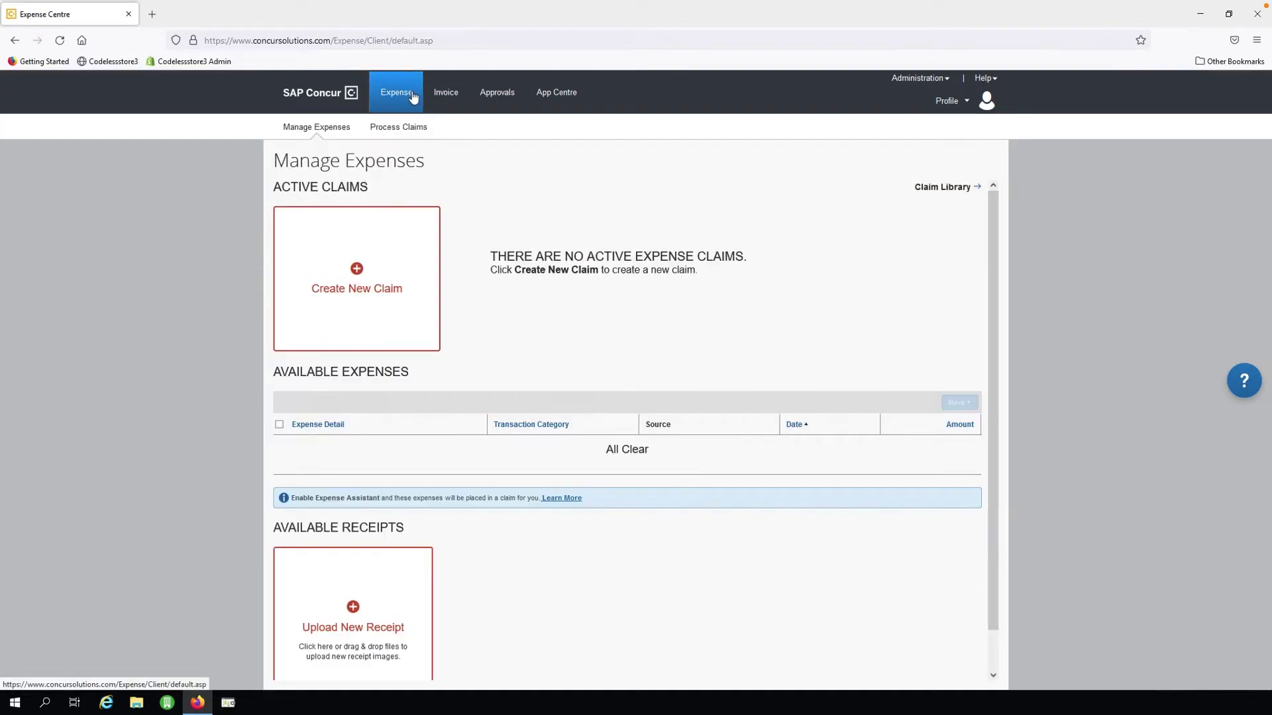
left_click(358, 263)
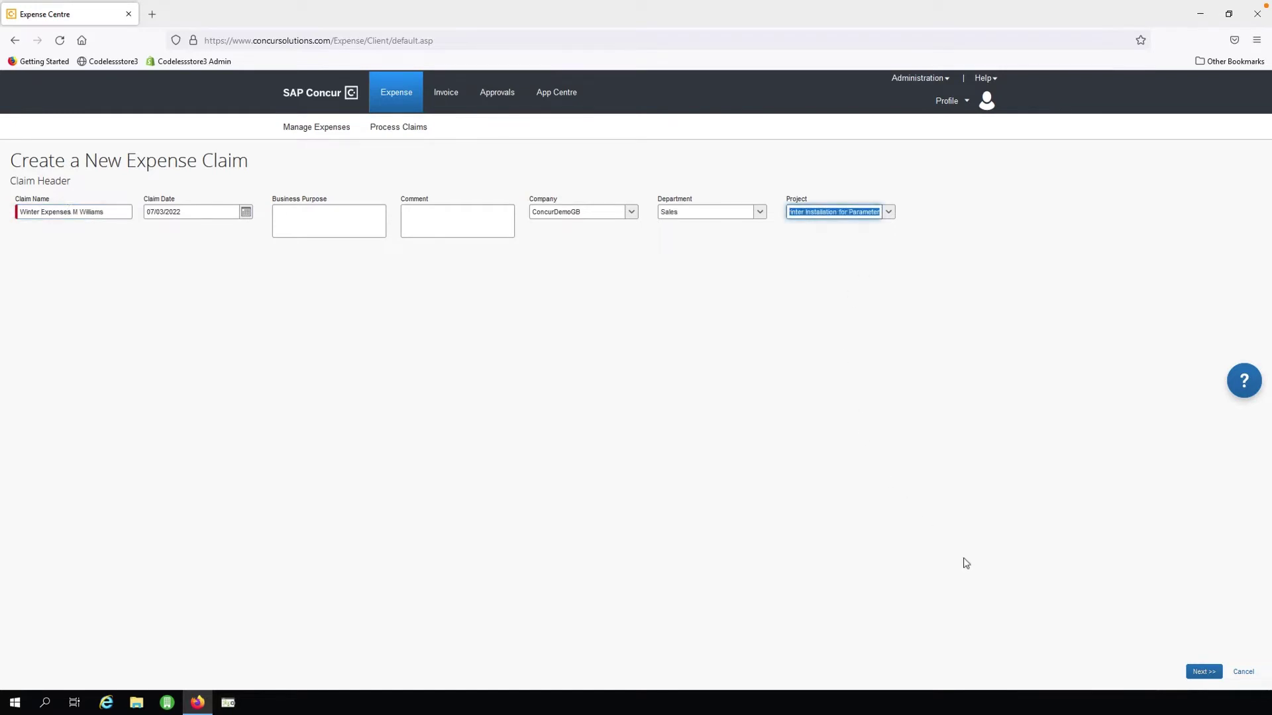
Save the claim header and add a £45.00 Dinner expense.
left_click(1215, 673)
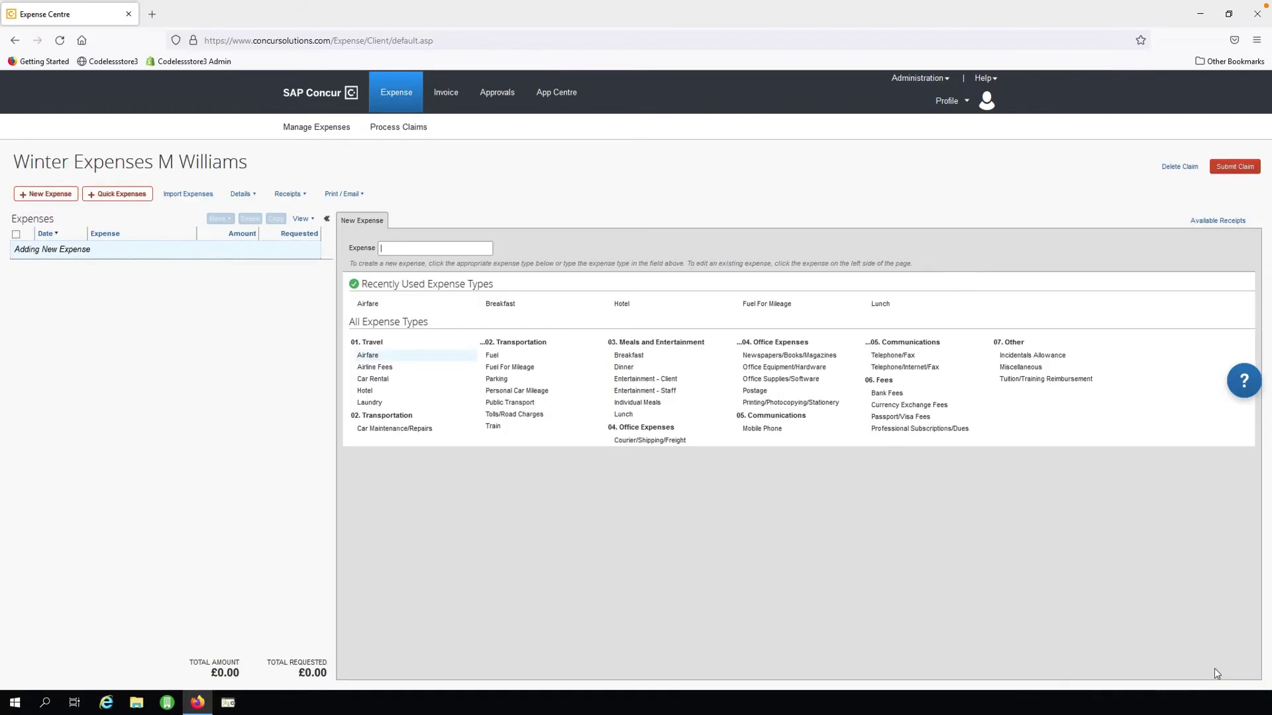
left_click(635, 373)
left_click(1133, 256)
type("45")
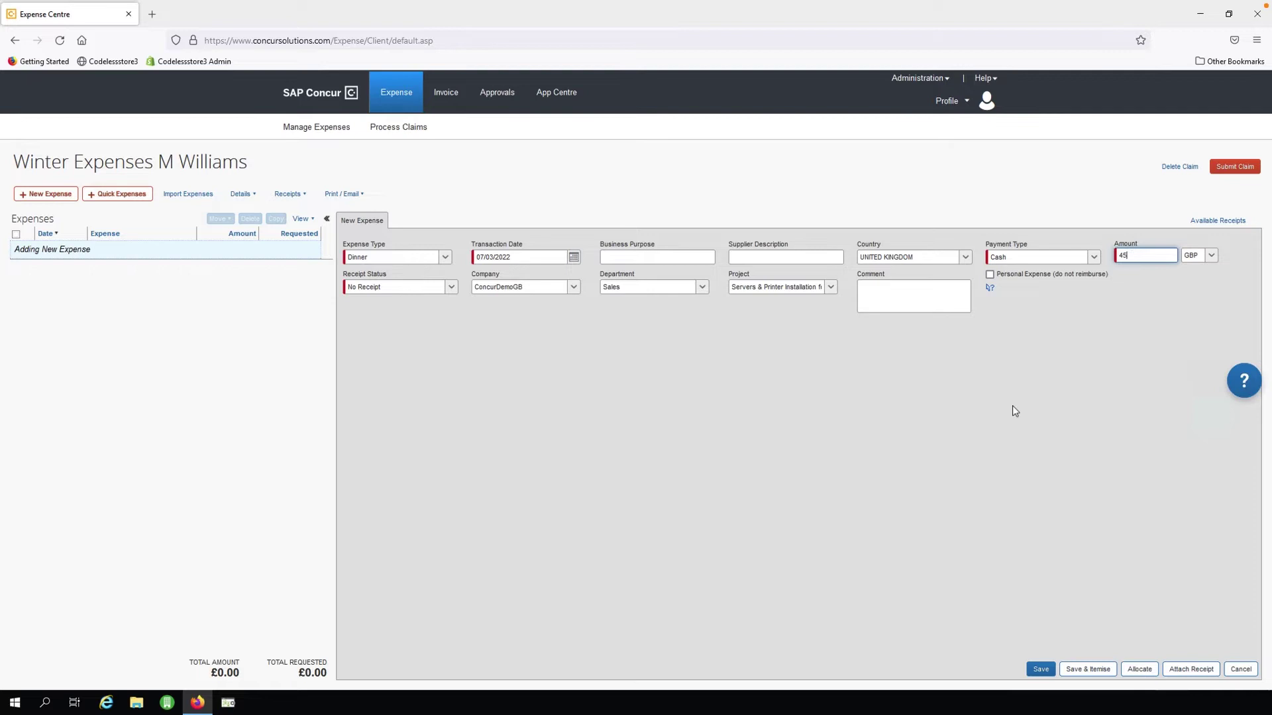
left_click(1040, 669)
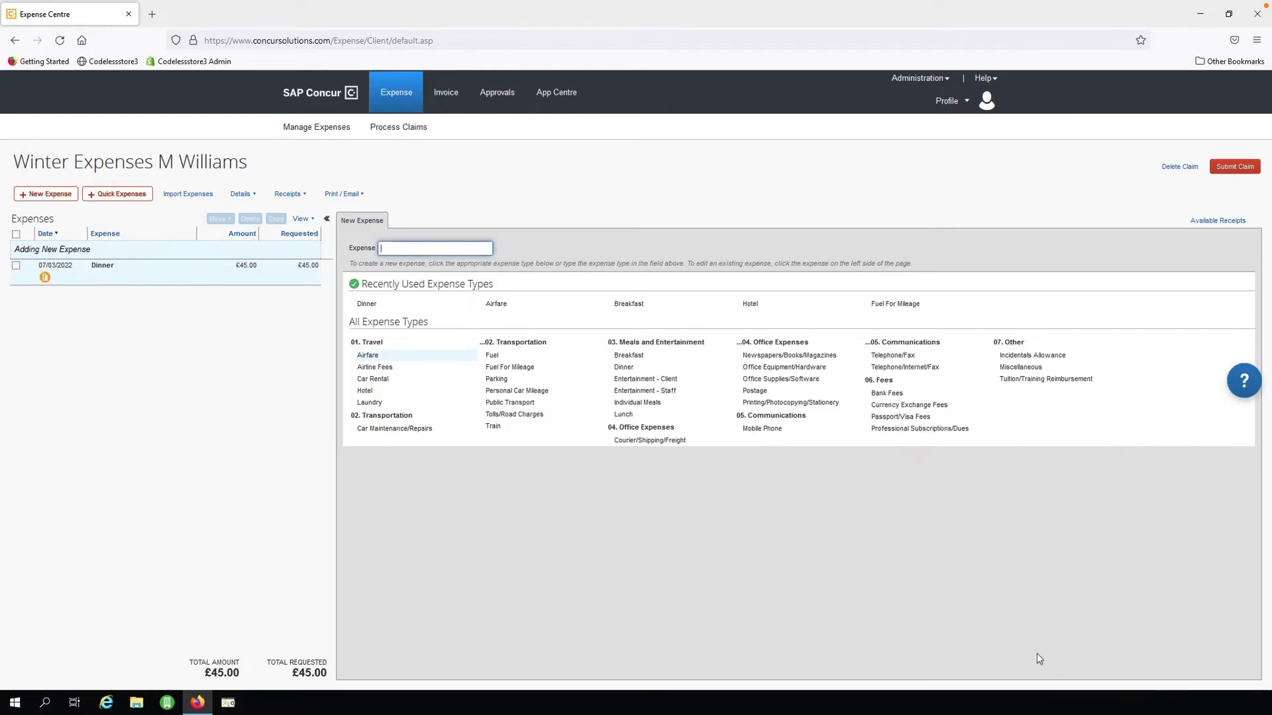
Add a £200.00 Hotel expense to the claim.
left_click(365, 392)
type("200")
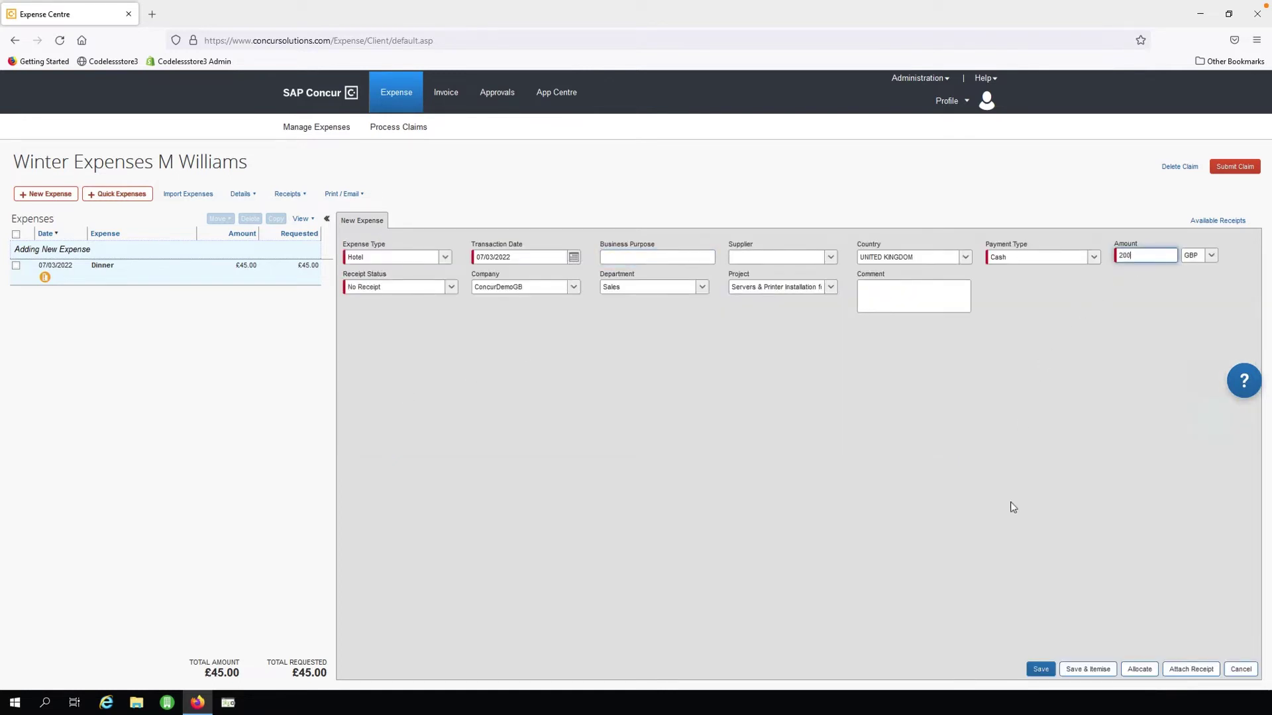
left_click(1041, 669)
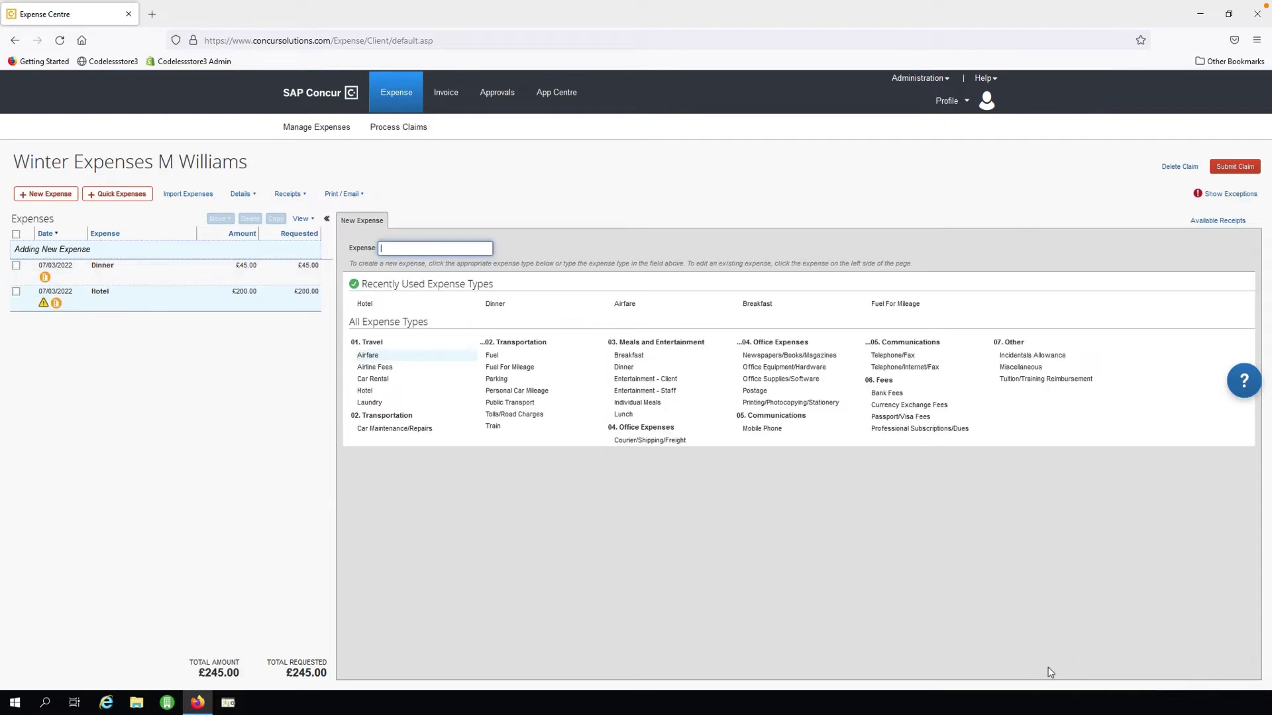
Submit the £245.00 claim through Final Review and close the summary.
left_click(1239, 168)
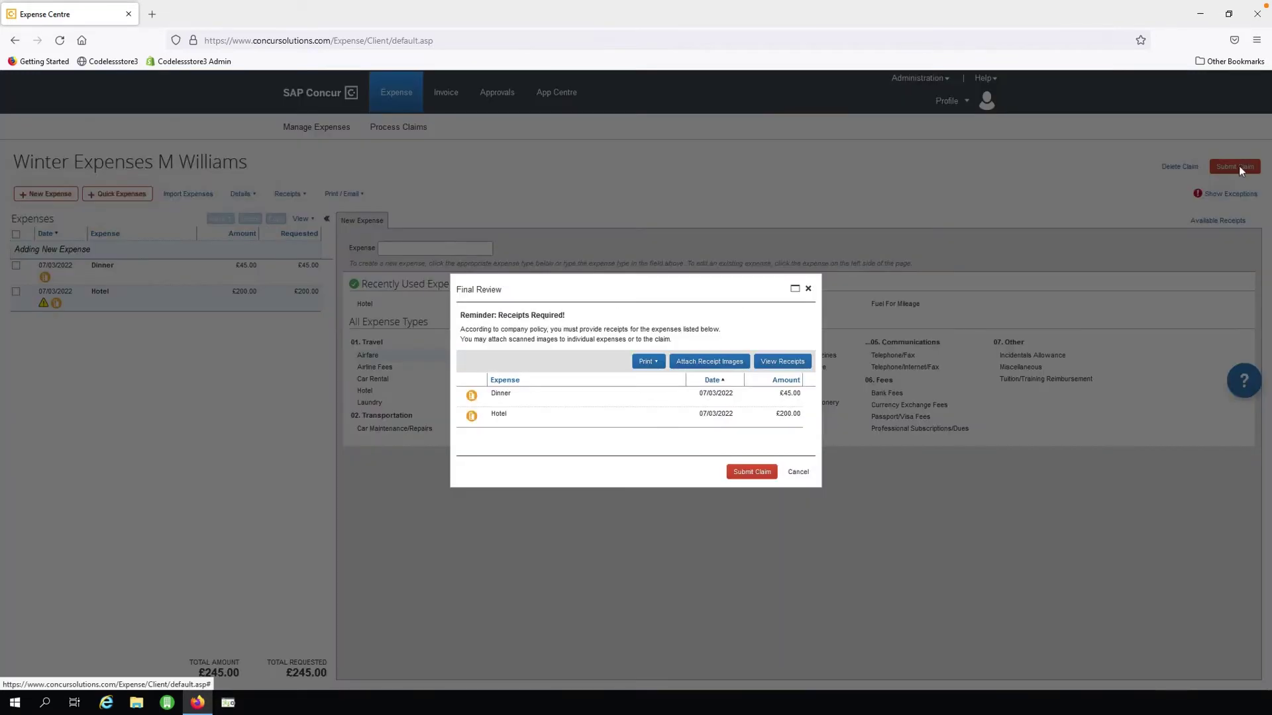
left_click(765, 473)
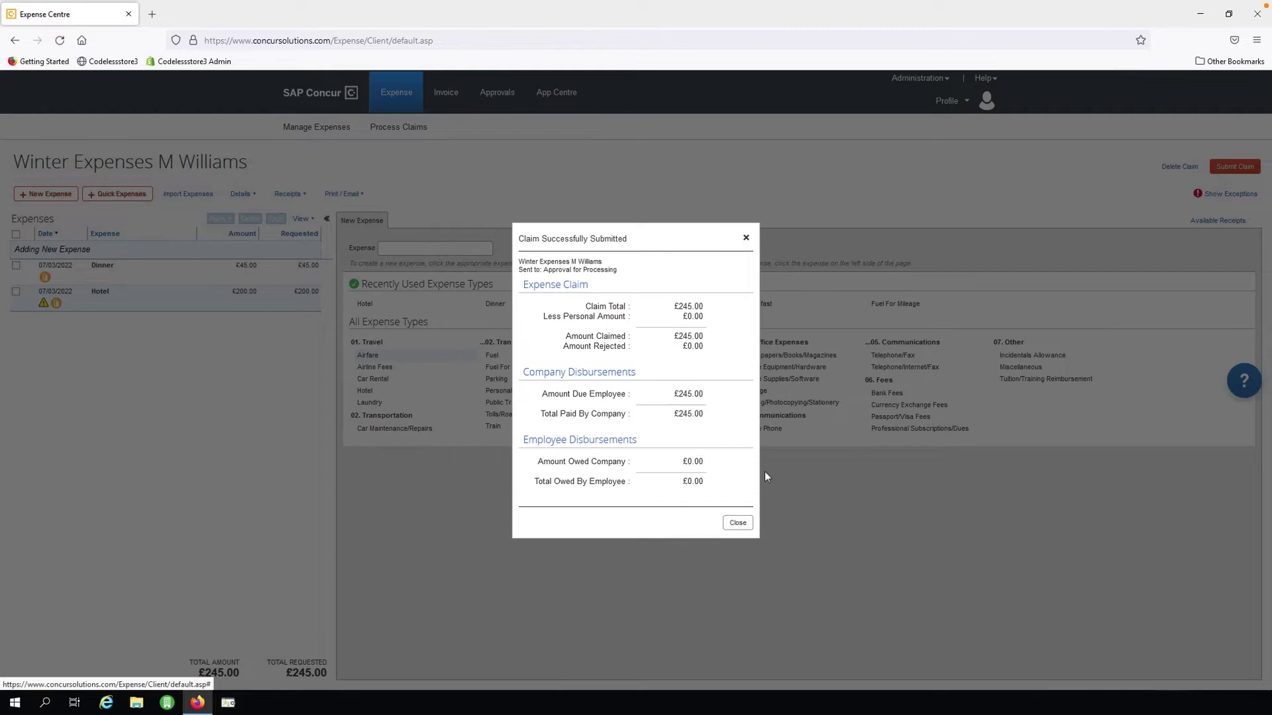
left_click(739, 524)
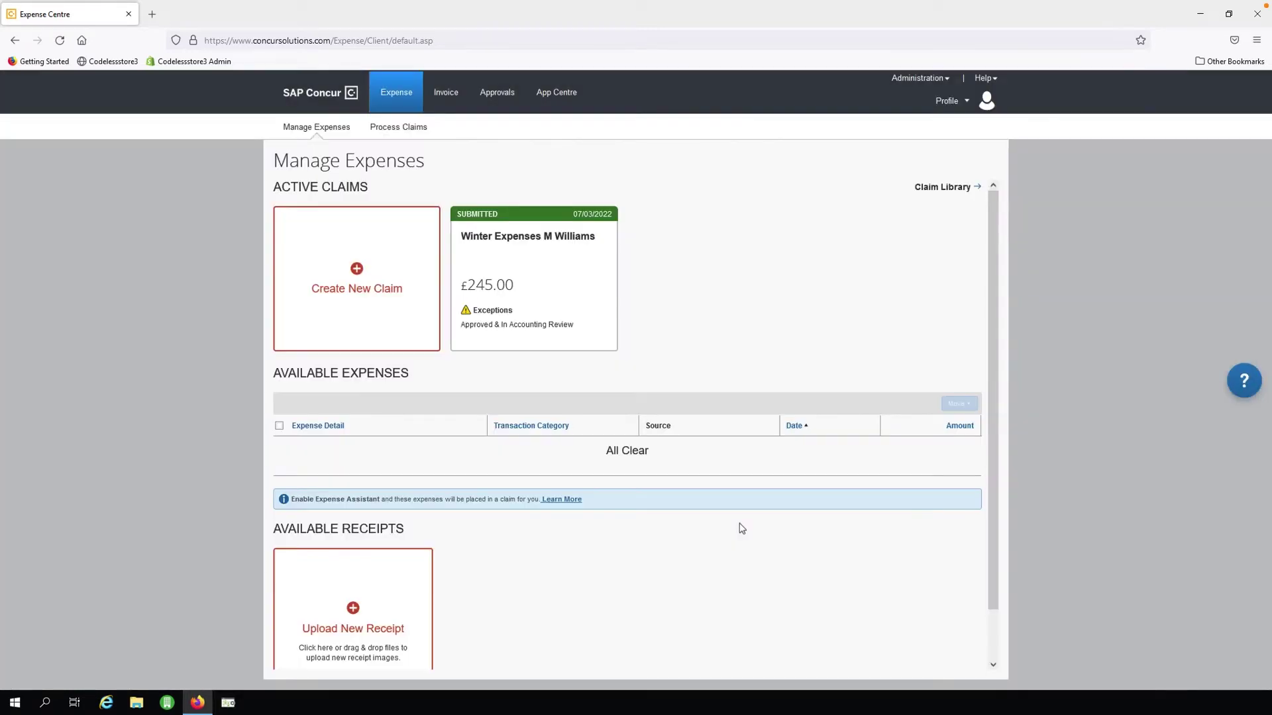
Sign out of SAP Concur and continue past the username step of the sign-in page.
left_click(968, 116)
left_click(913, 156)
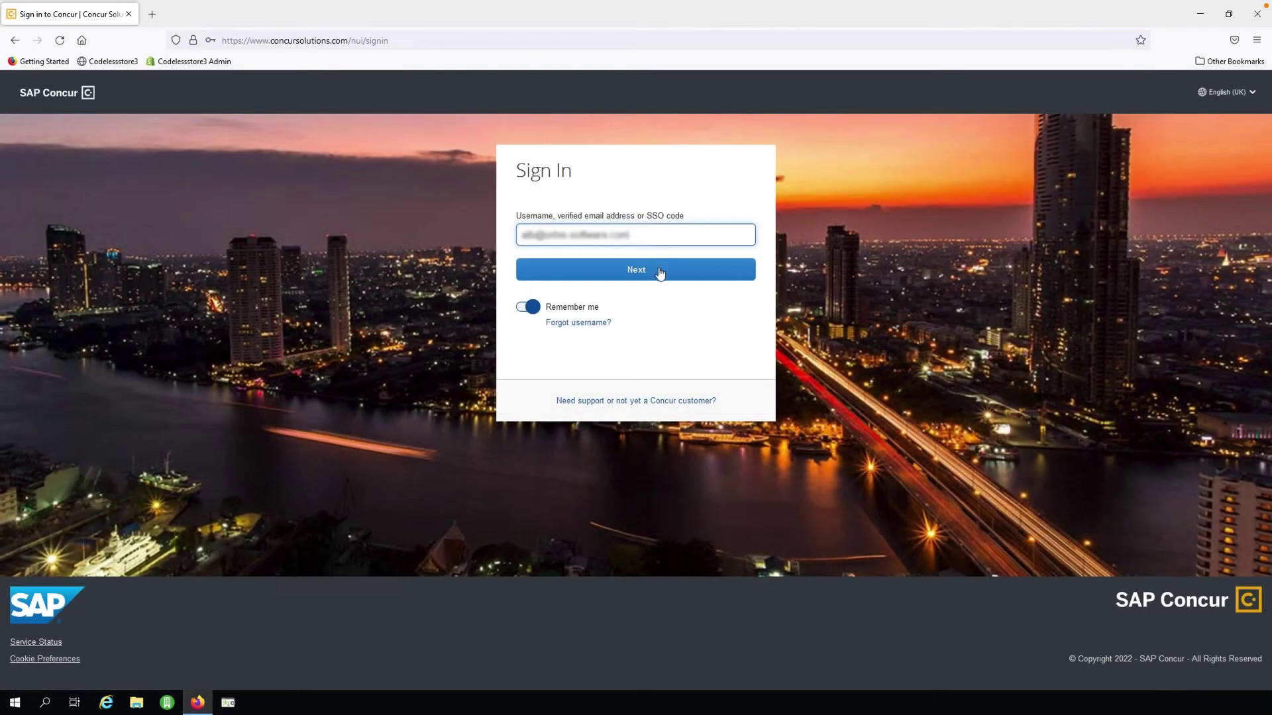
left_click(660, 270)
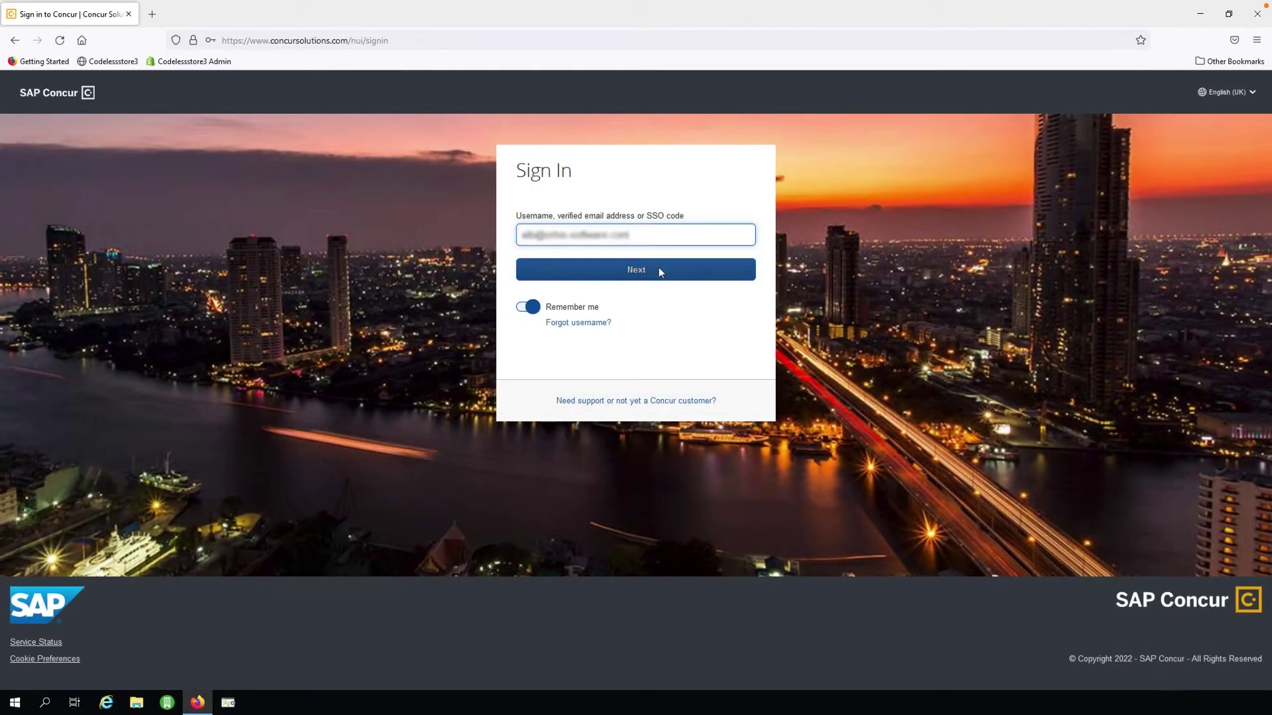
Sign in as the approver and run the Claims Ready for Processing query in Process Claims.
left_click(666, 292)
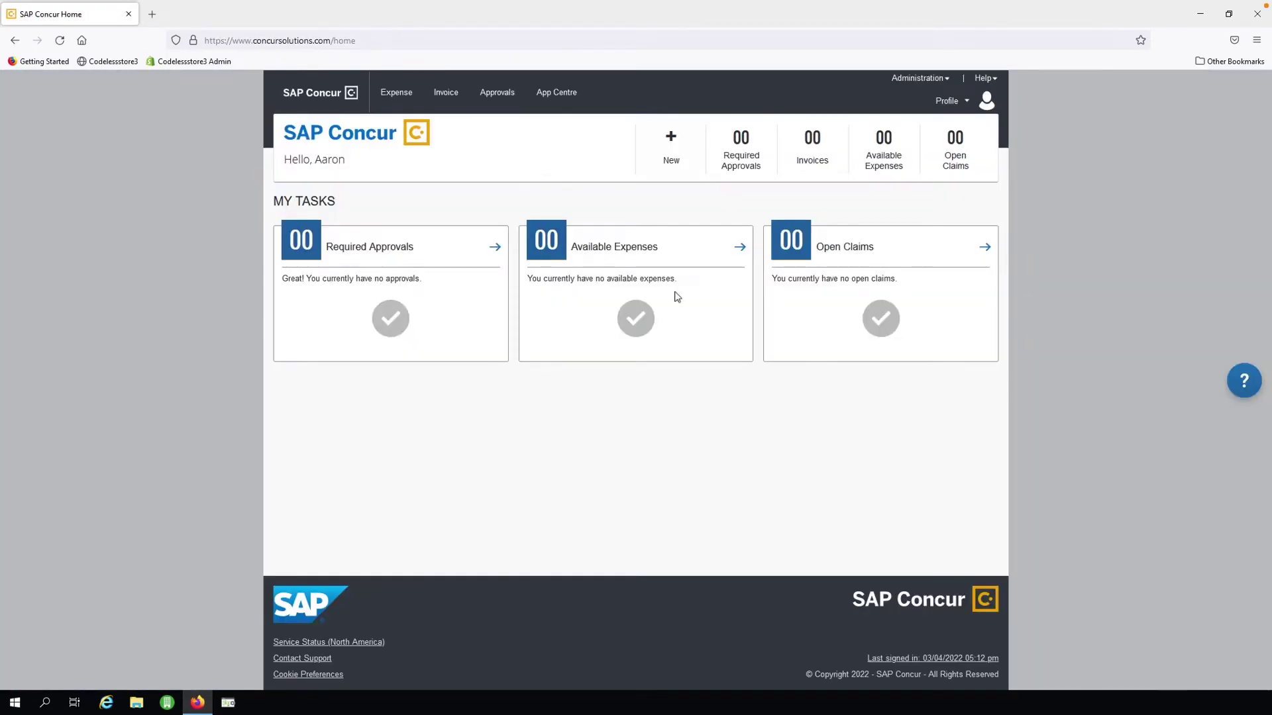
left_click(400, 94)
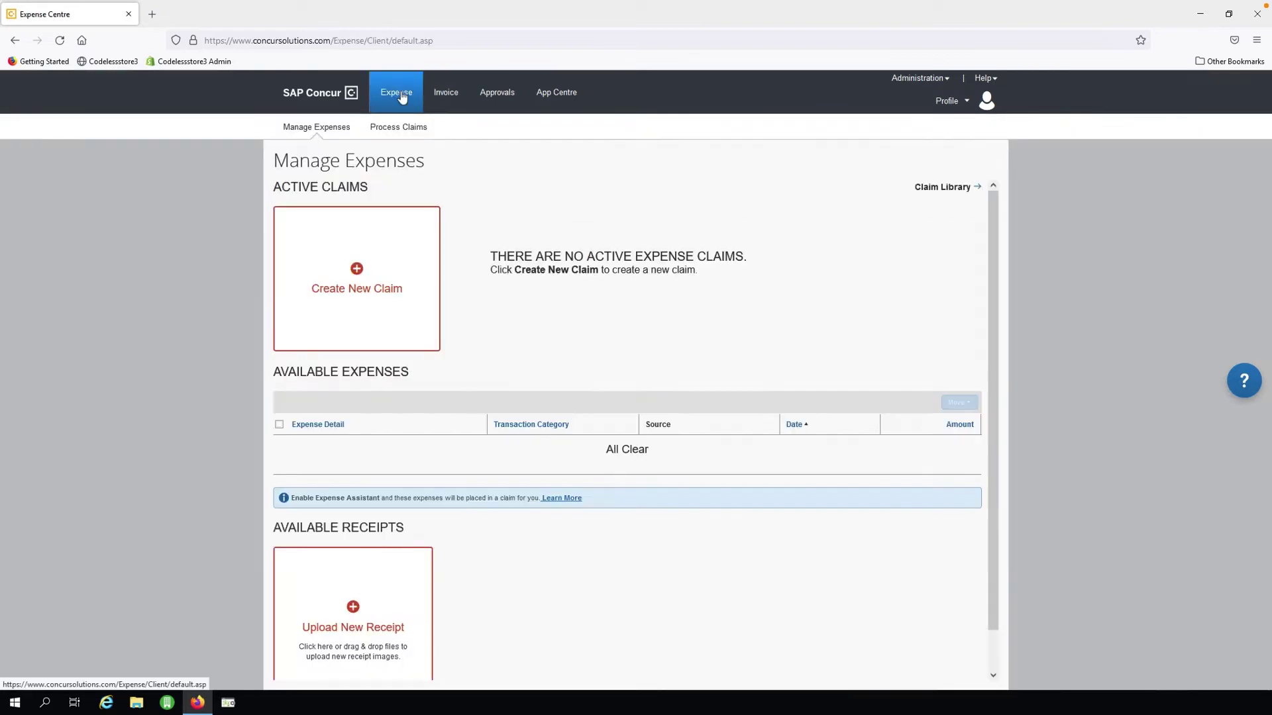
left_click(413, 130)
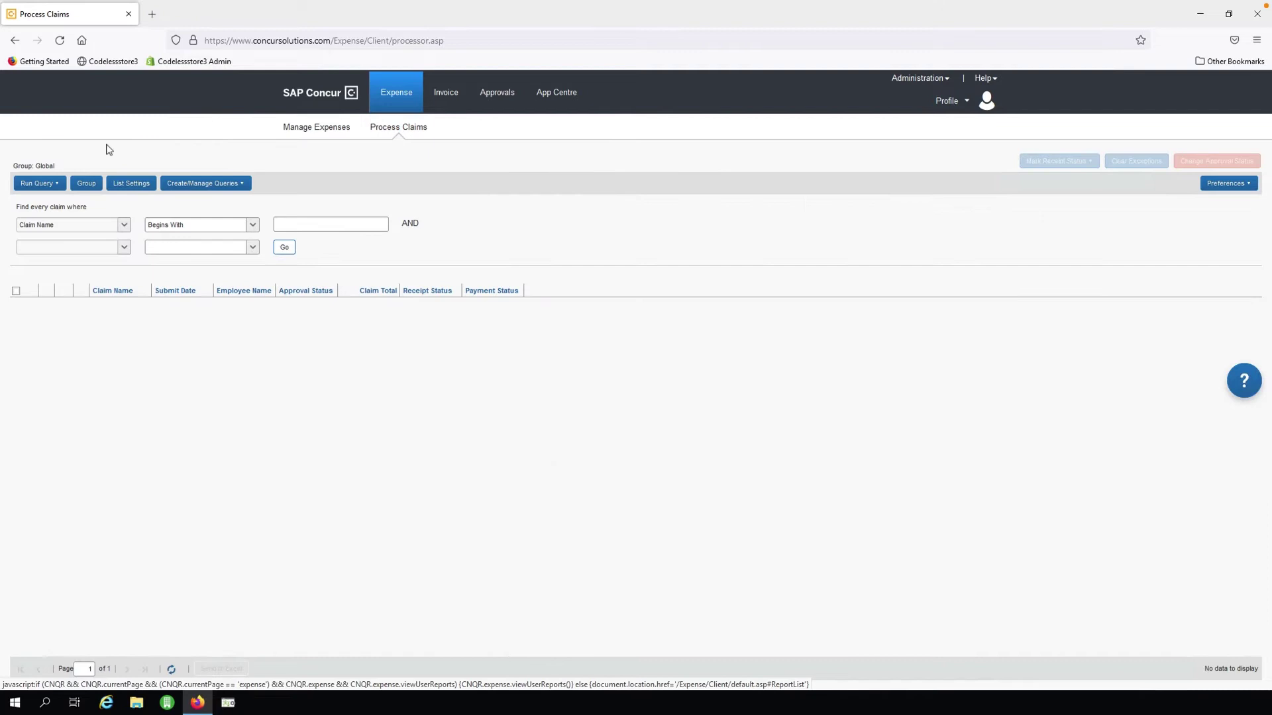
left_click(44, 187)
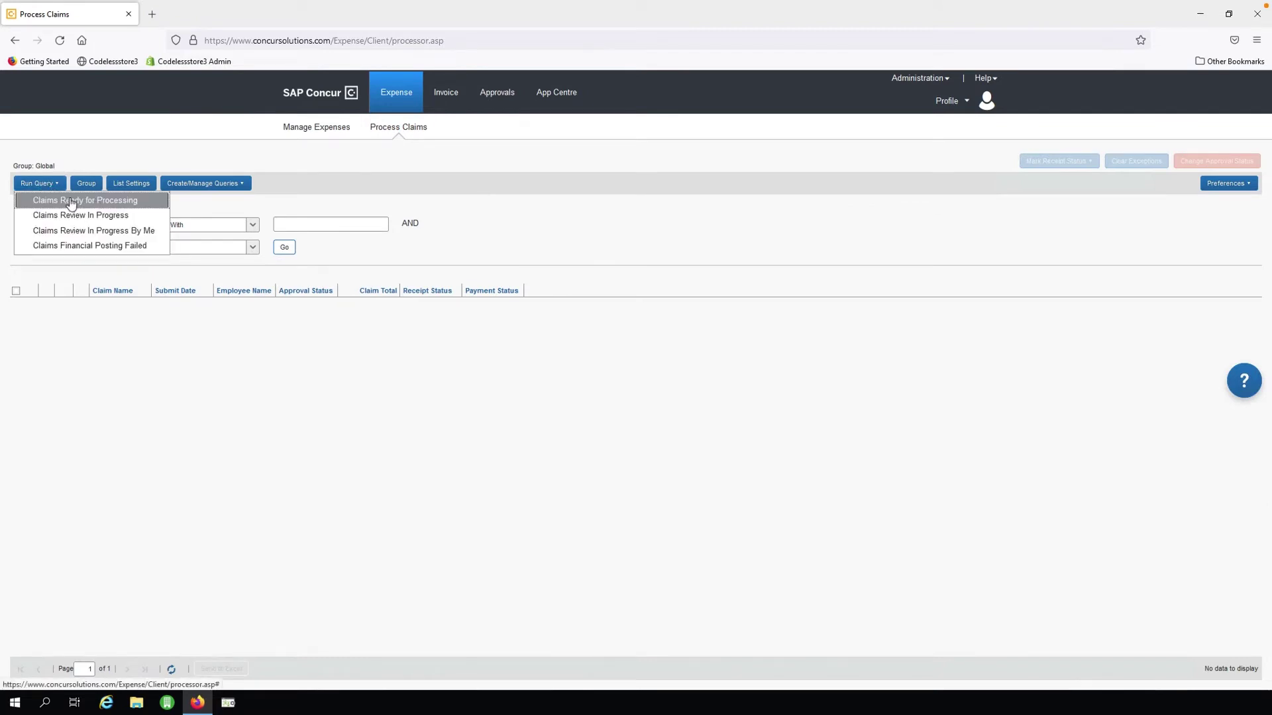
left_click(71, 202)
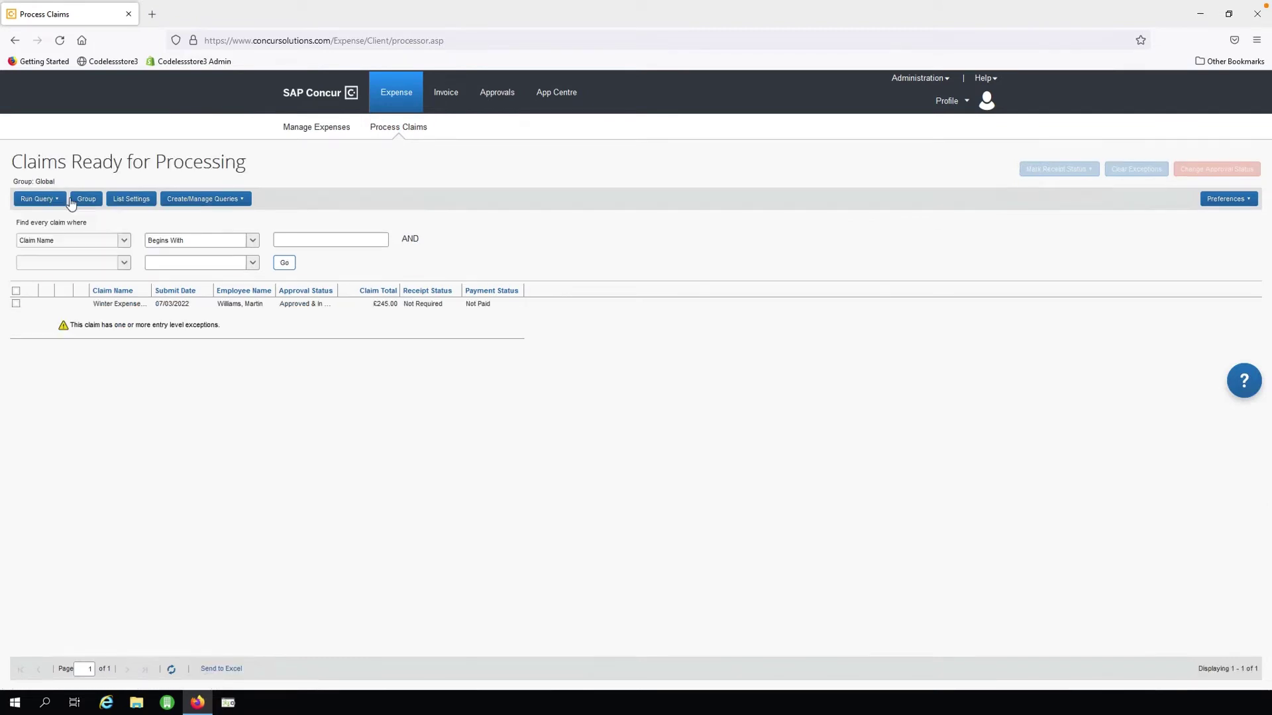
Open the Winter Expenses claim and approve it.
left_click(103, 305)
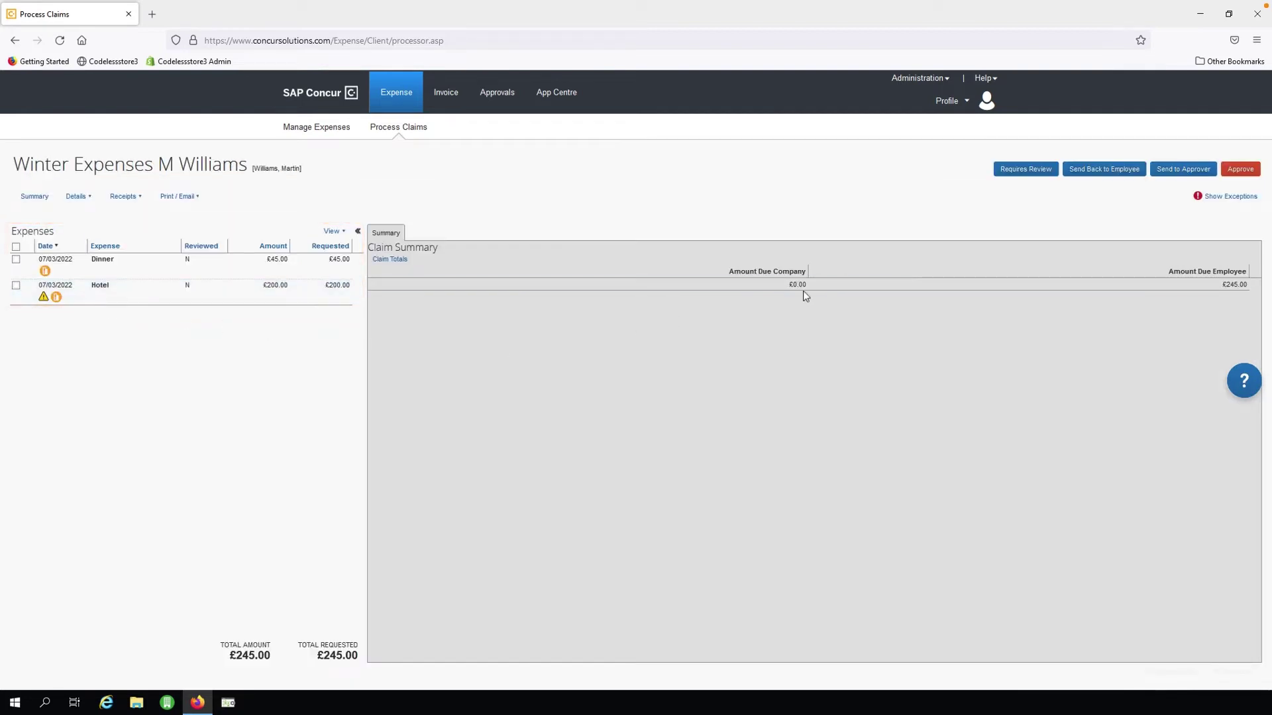
left_click(1228, 171)
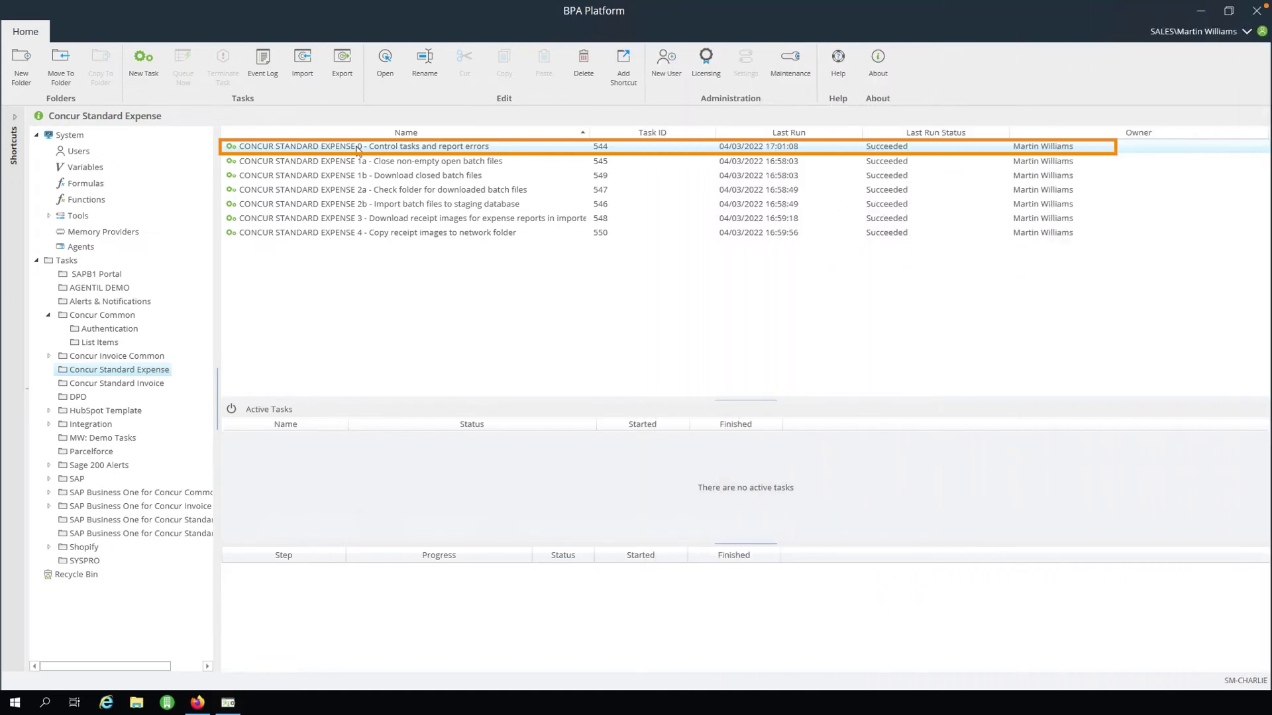
Queue the CONCUR STANDARD EXPENSE 0 control task to run now.
right_click(357, 150)
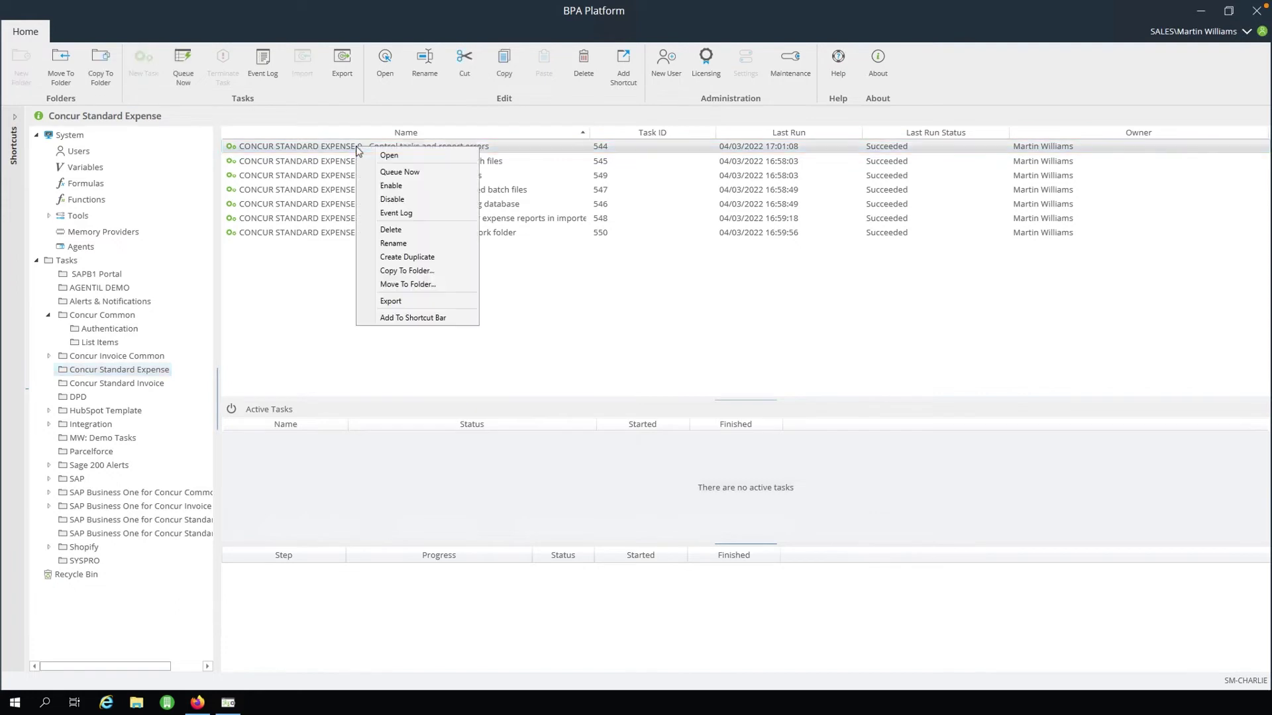
left_click(400, 172)
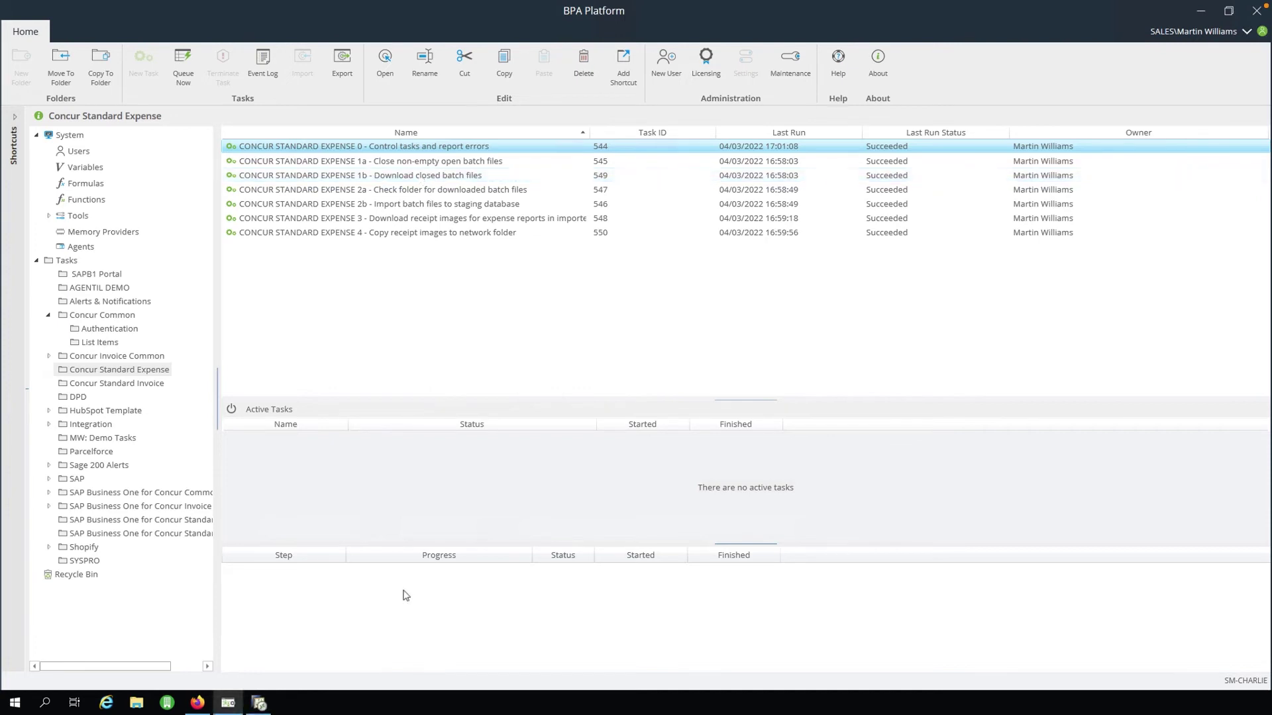
Open journal voucher 12 (GBP 245.00) and its winter expenses entry, then the SAP Concur folder.
left_click(258, 702)
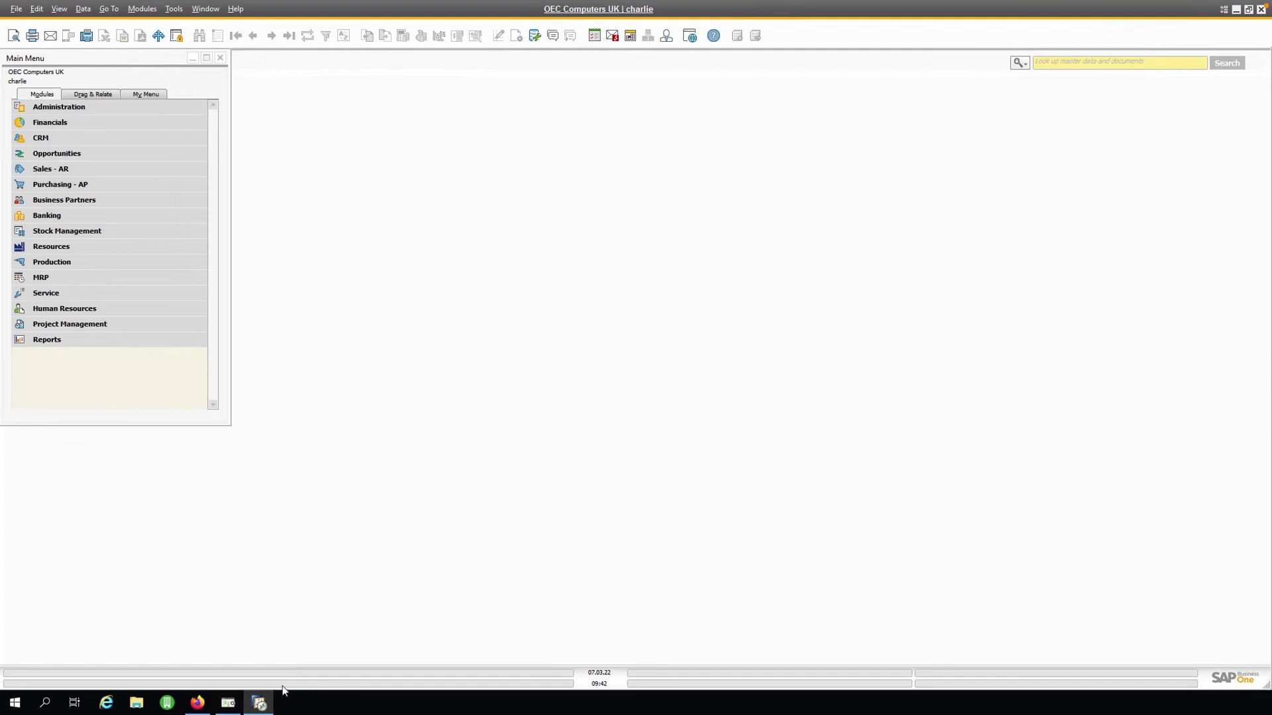
left_click(98, 122)
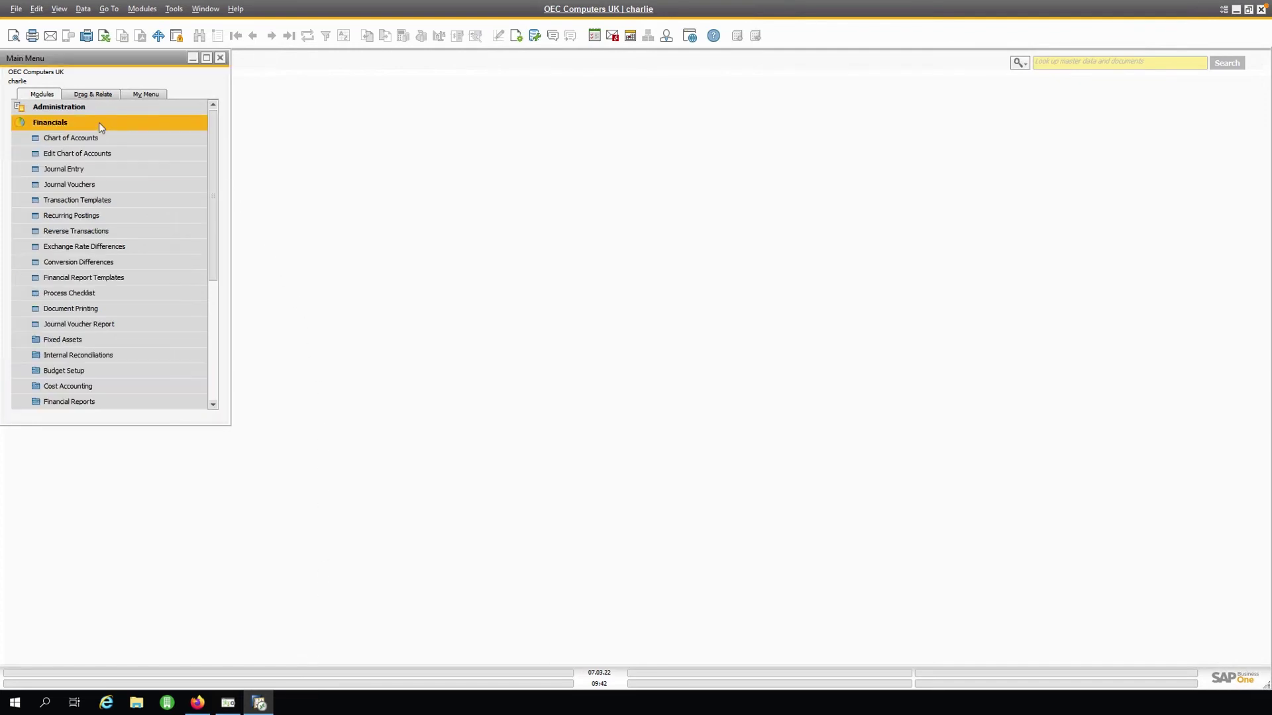
left_click(144, 184)
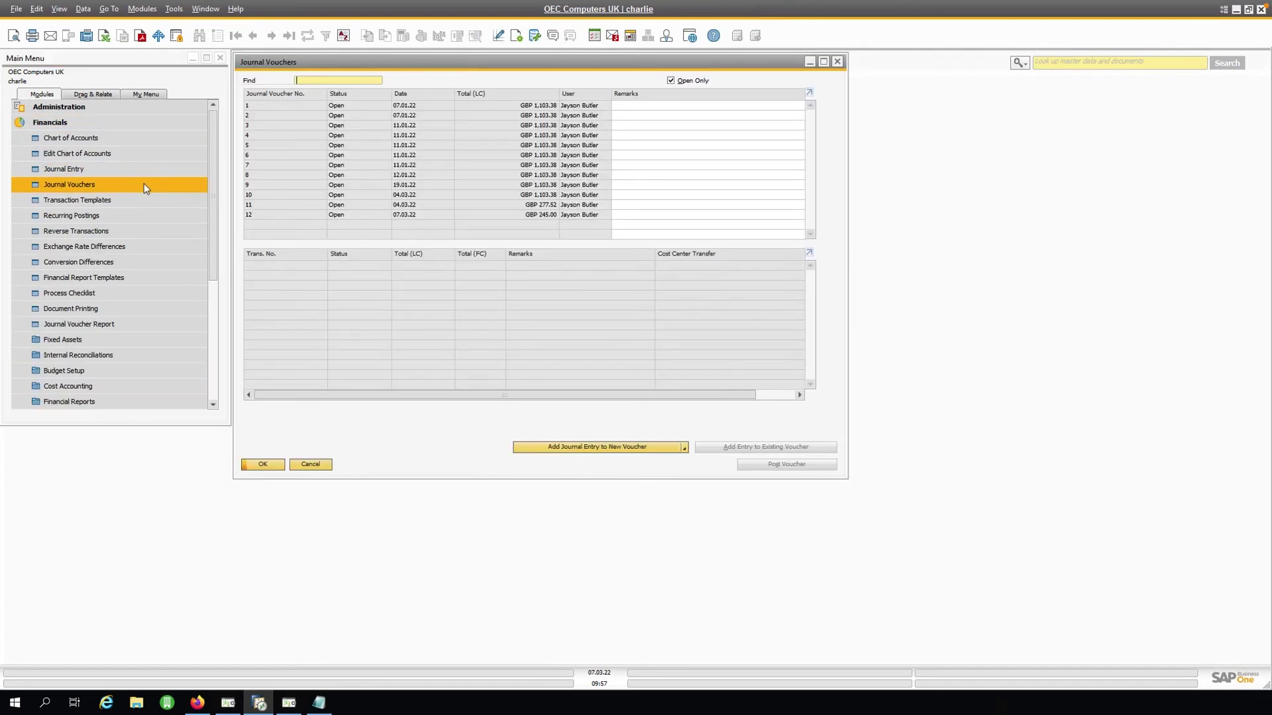
left_click(312, 215)
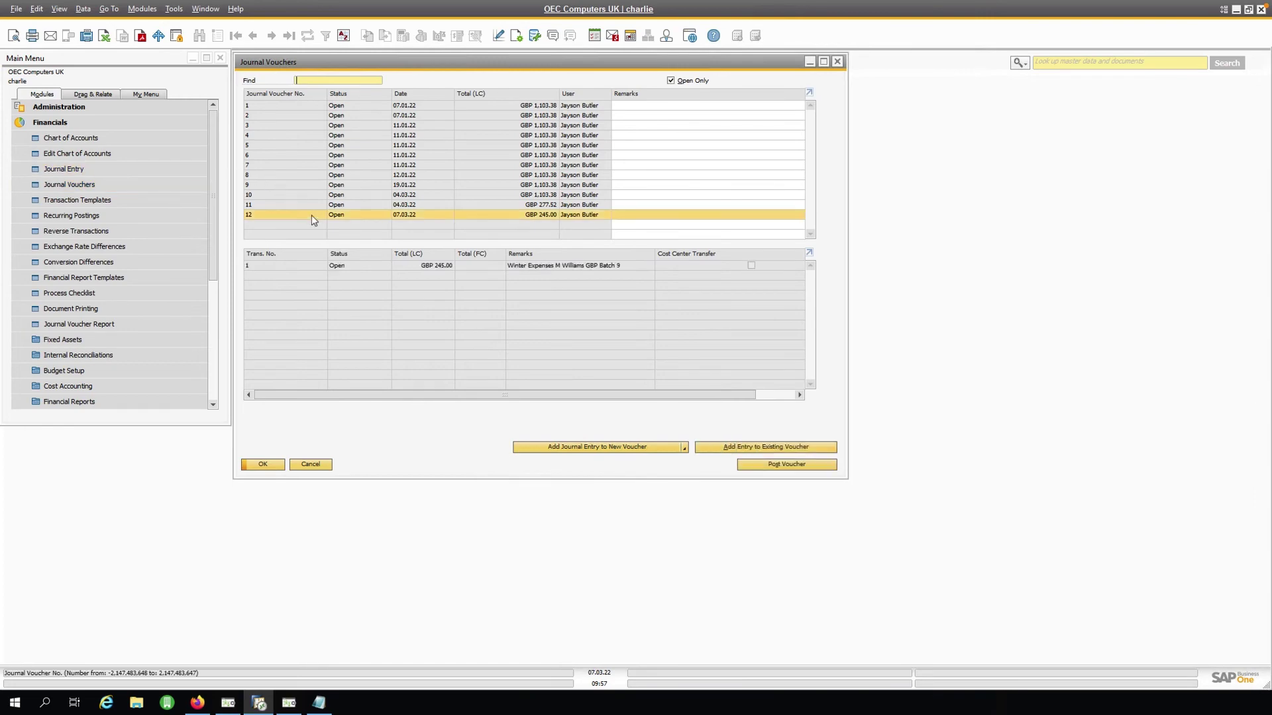
left_click(522, 266)
double_click(522, 267)
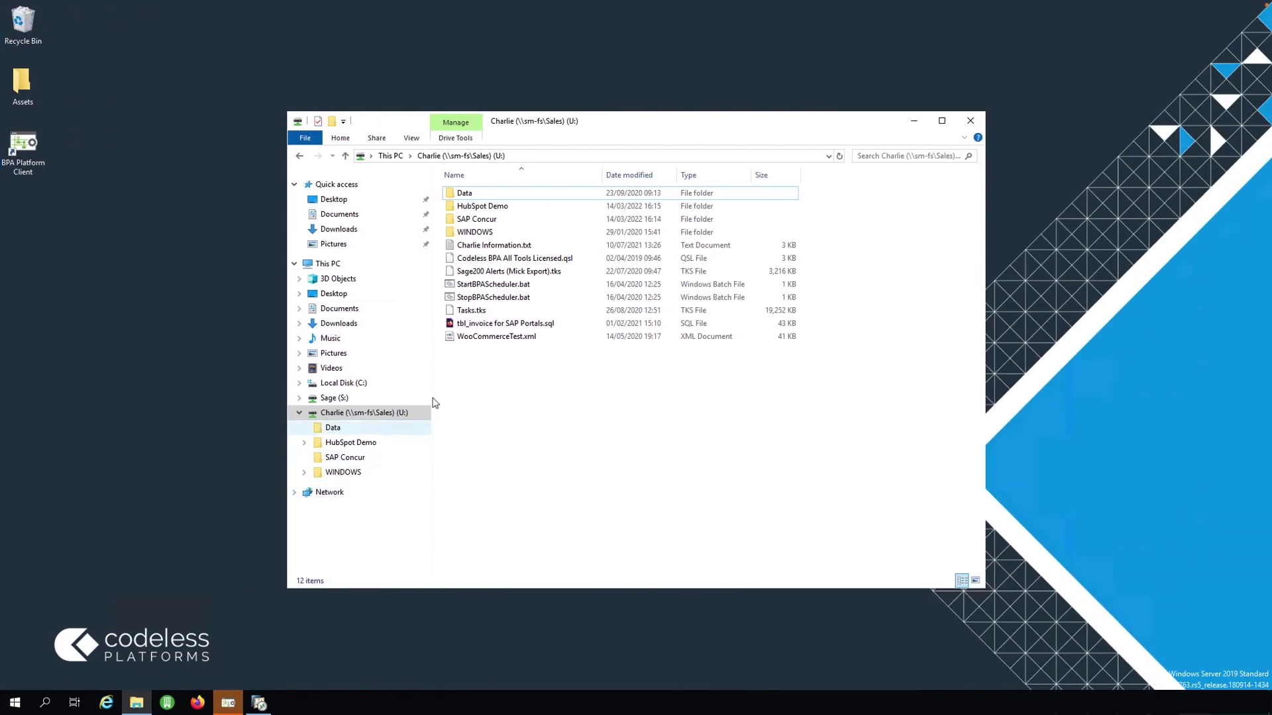
left_click(476, 222)
double_click(476, 219)
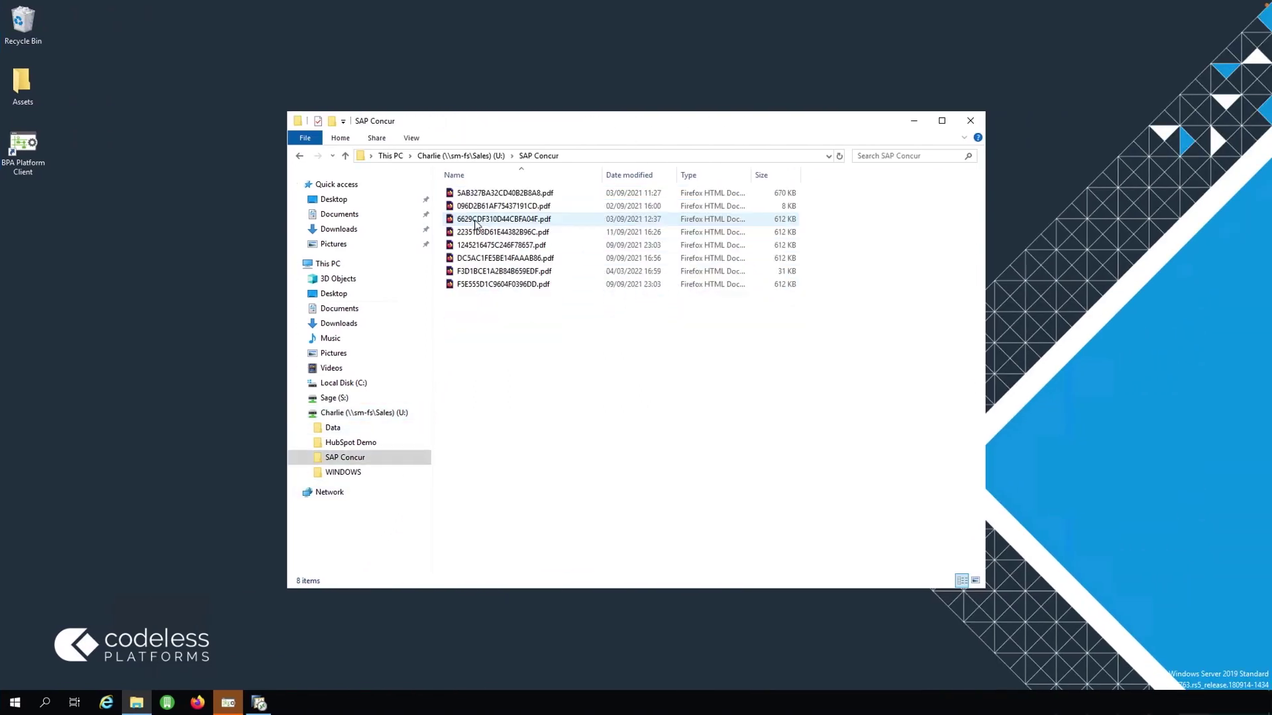
Open the receipt F5E555D1C9604F0396DD.pdf in Firefox.
left_click(520, 286)
double_click(520, 286)
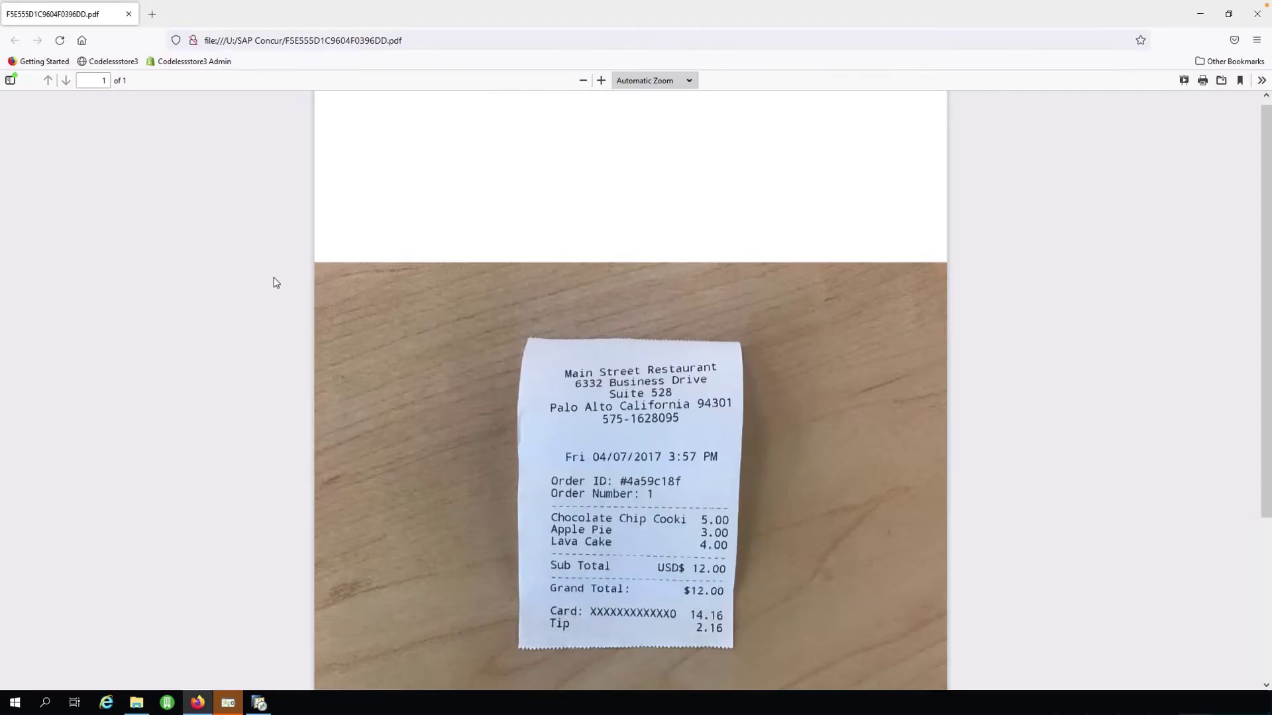